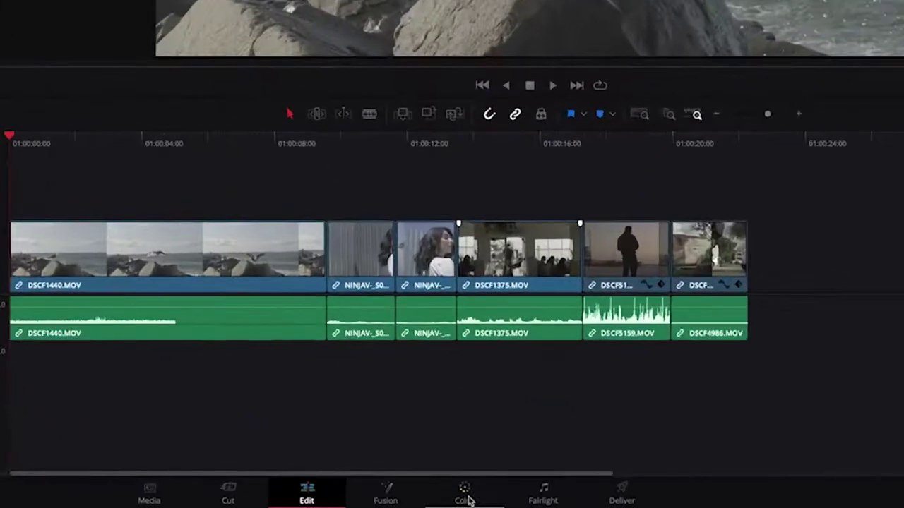
- On the Color page, add serial nodes after node 01 and apply Color Space Transform to node 02
click(494, 502)
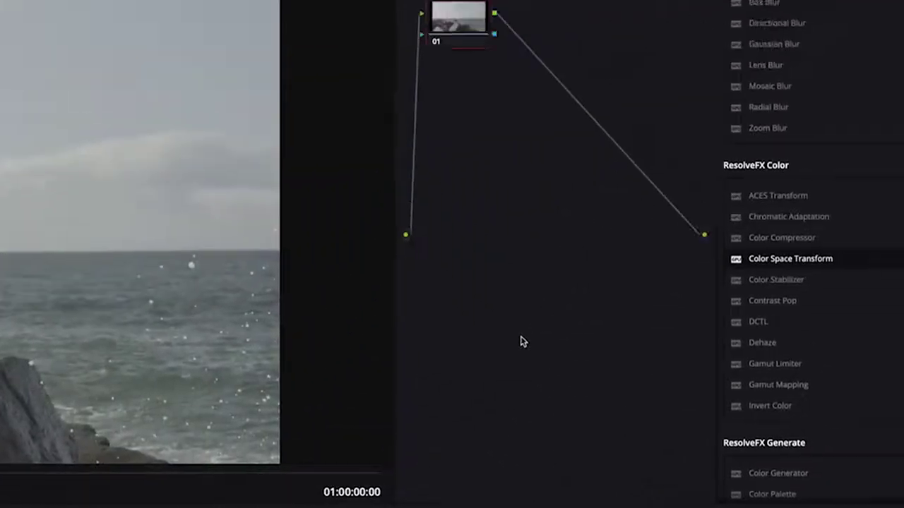
key(alt+s)
key(alt+s)
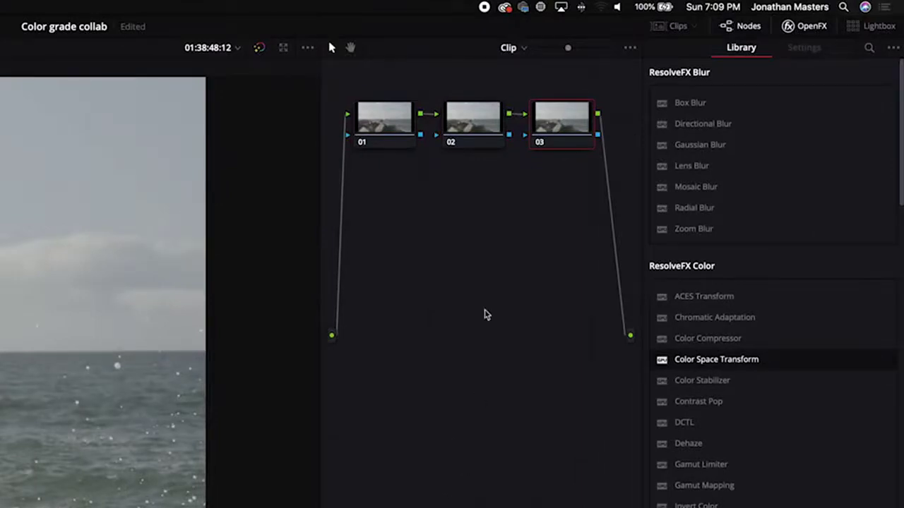
click(473, 123)
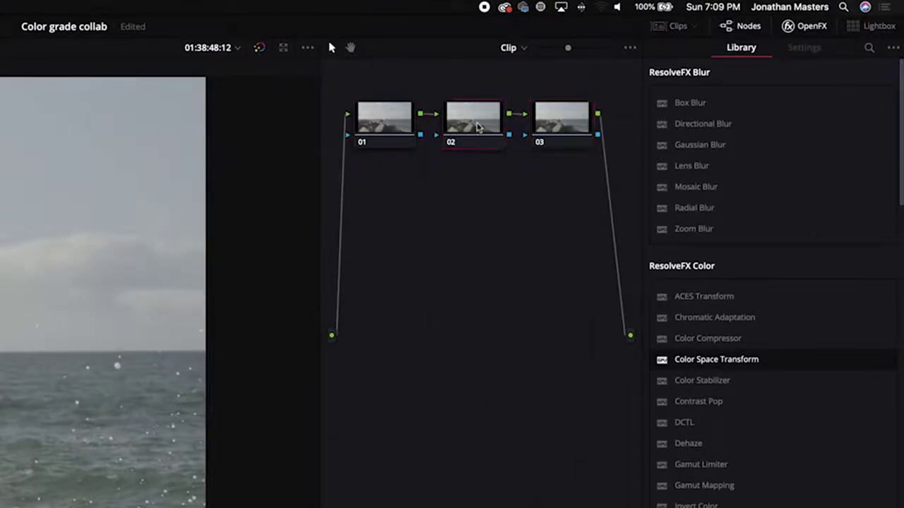
drag(741, 360, 473, 125)
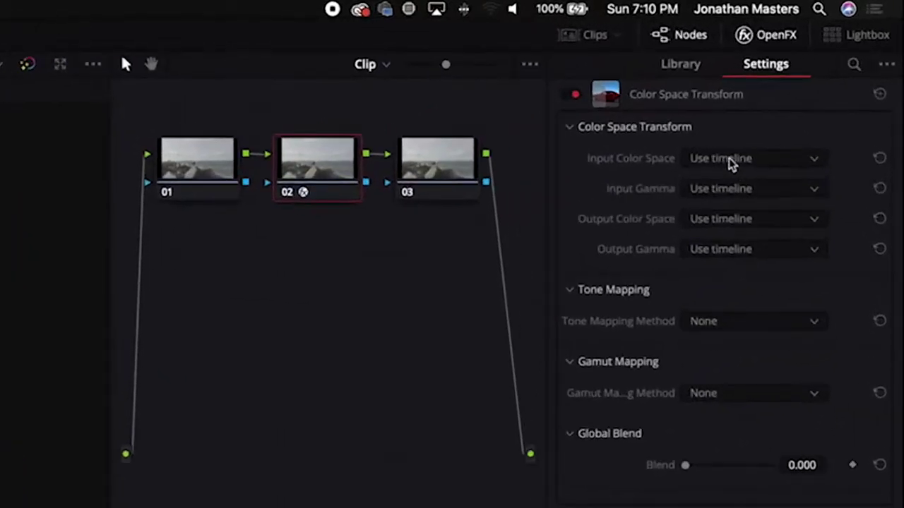
- Set the transform's input color space to Rec.2020 and input gamma to FujiFilm F-Log
click(775, 121)
drag(897, 202, 894, 299)
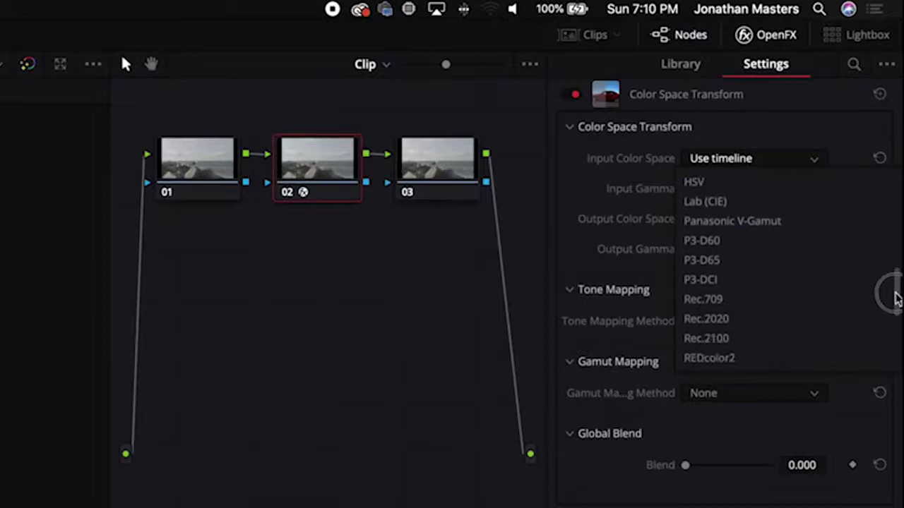
click(707, 319)
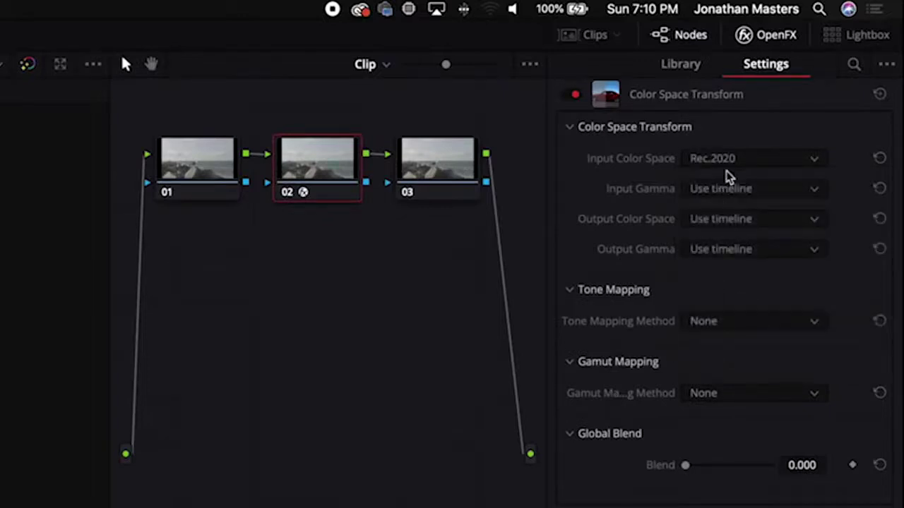
click(733, 189)
drag(894, 216, 896, 272)
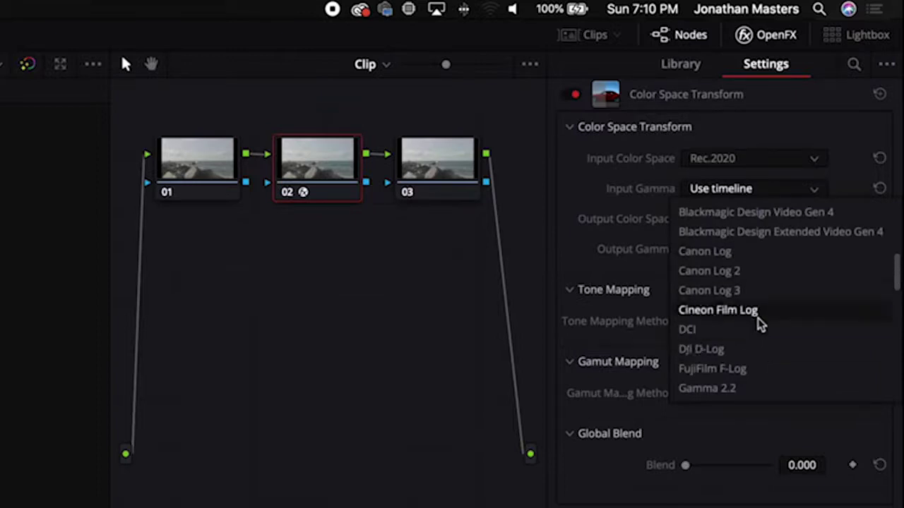
click(777, 370)
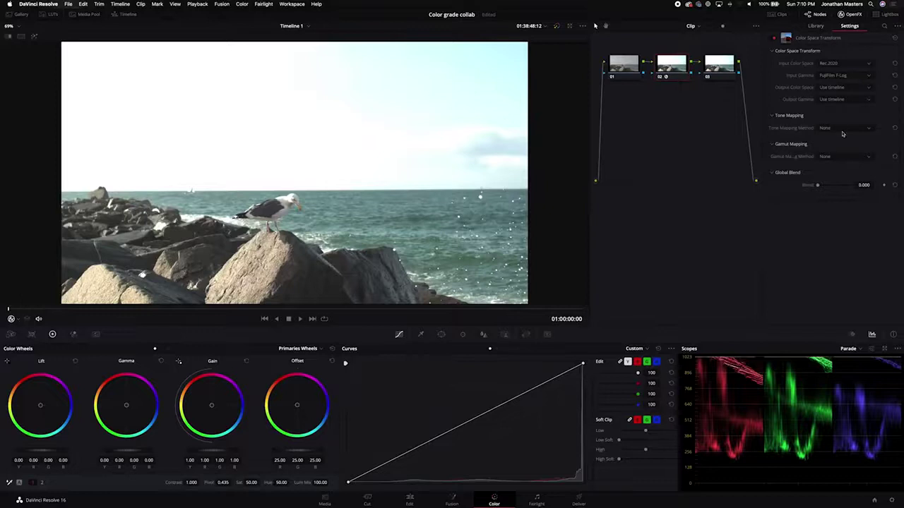
- Choose Luminance Mapping for tone mapping and Saturation Mapping for gamut mapping
click(835, 129)
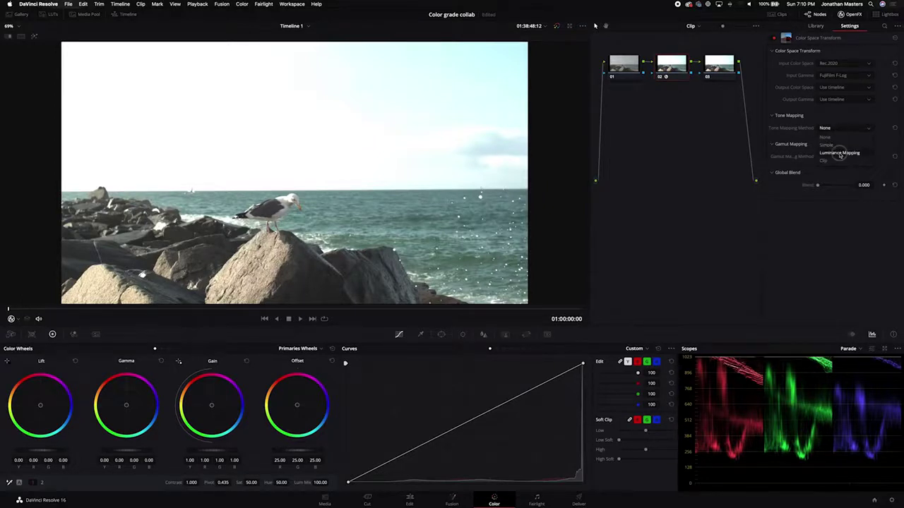
click(840, 154)
click(839, 217)
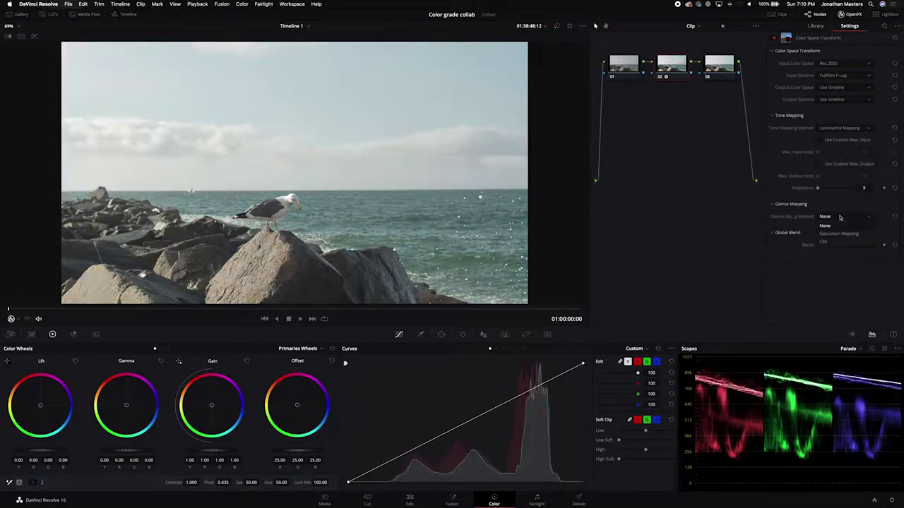
click(838, 234)
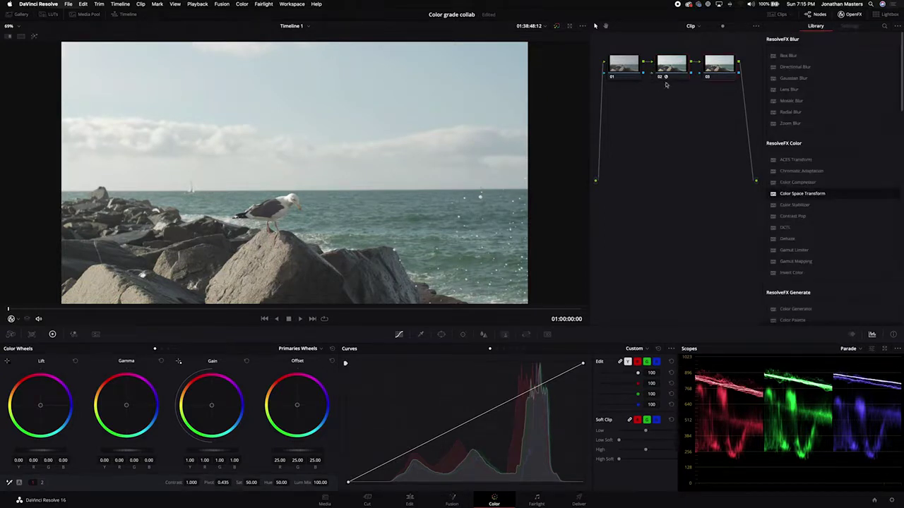
- Apply FilmConvert Nitrate from the OpenFX Library to node 03
scroll(790, 221, down, 10)
drag(817, 306, 724, 71)
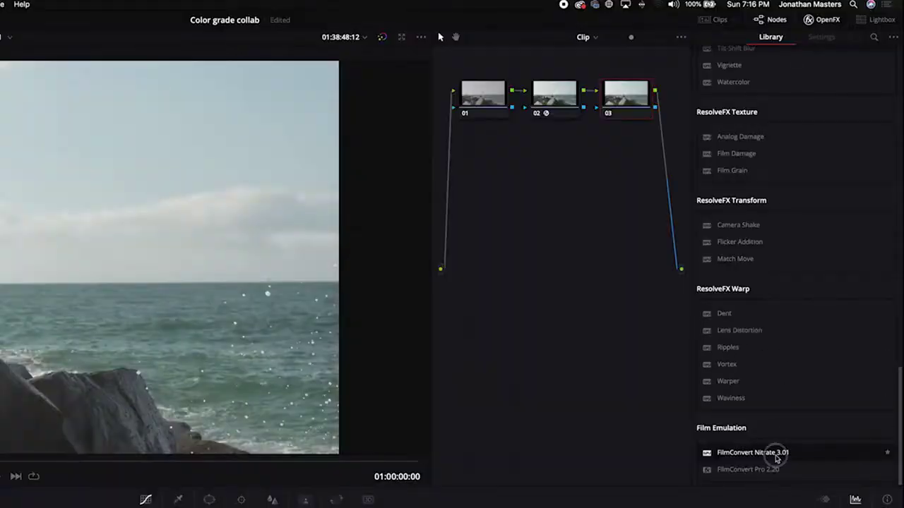
mouse_move(633, 104)
mouse_down()
mouse_move(702, 125)
mouse_move(649, 105)
mouse_up()
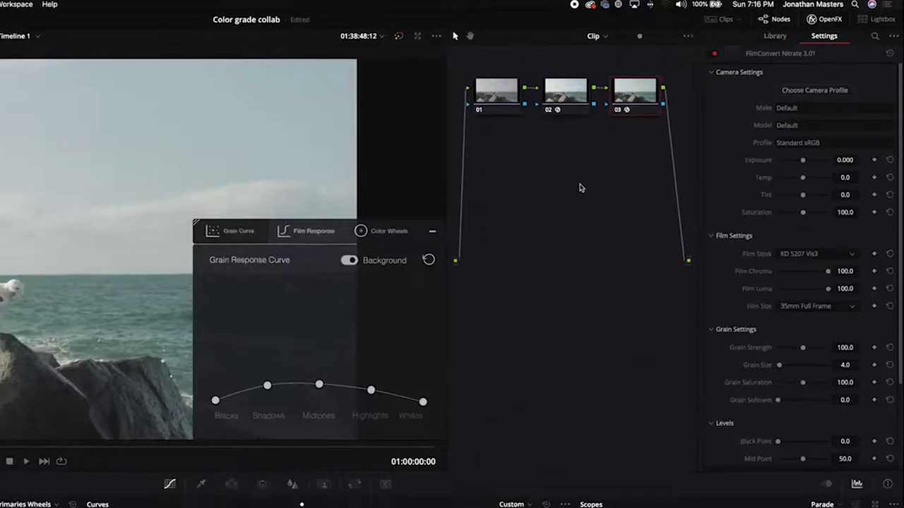
- With the viewer enlarged, set Grain Strength to 0 and Film Chroma to 50
key(alt+f)
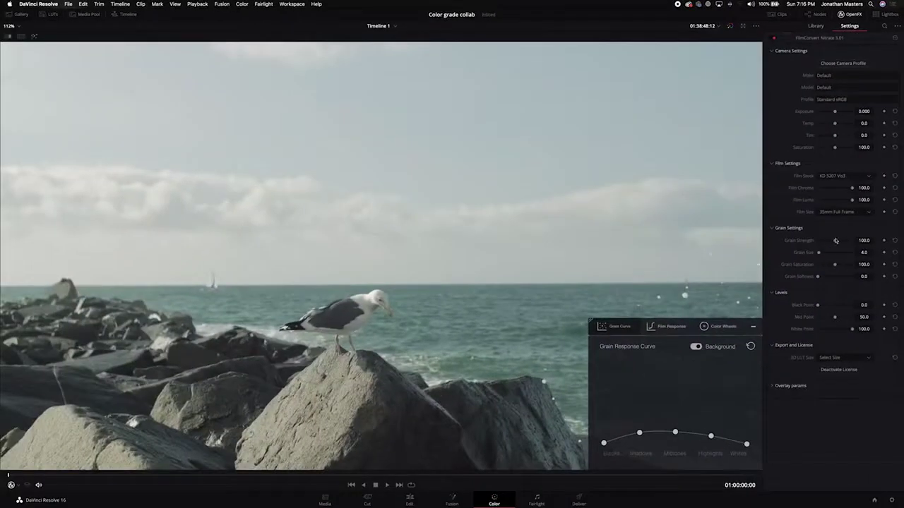
drag(837, 242, 715, 245)
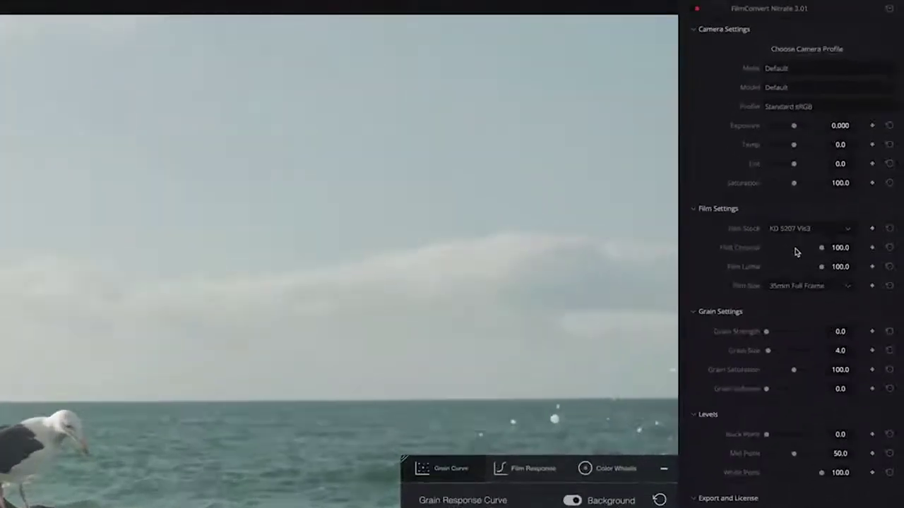
click(837, 190)
drag(768, 296, 763, 317)
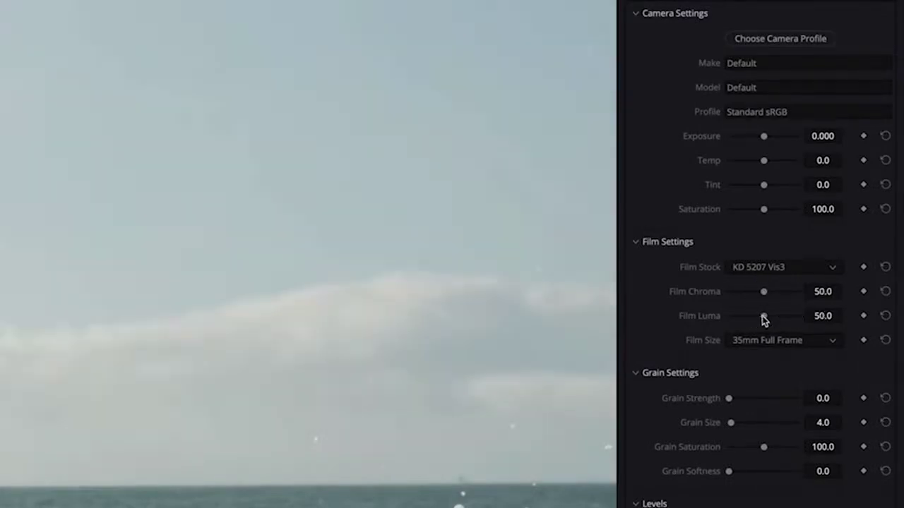
- Set FilmConvert's camera profile to Fujifilm XT3 with the Eterna profile
click(781, 65)
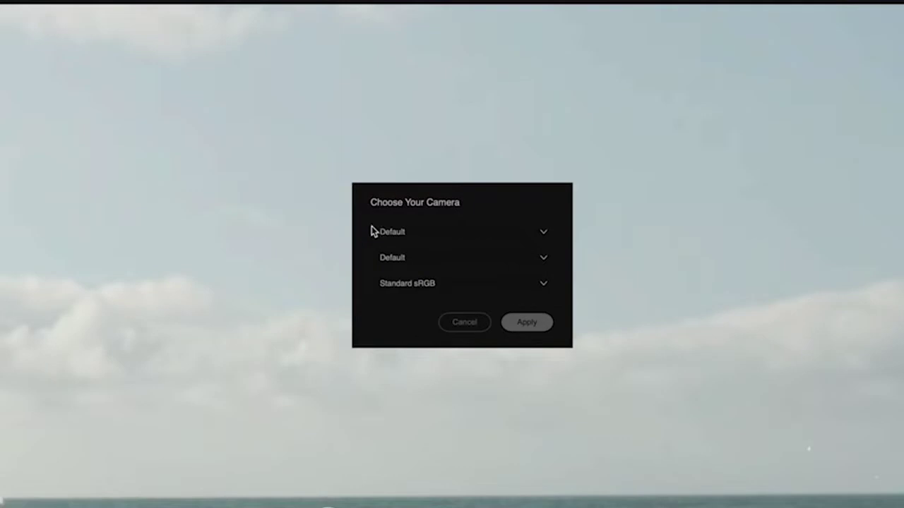
click(396, 234)
click(422, 301)
click(429, 254)
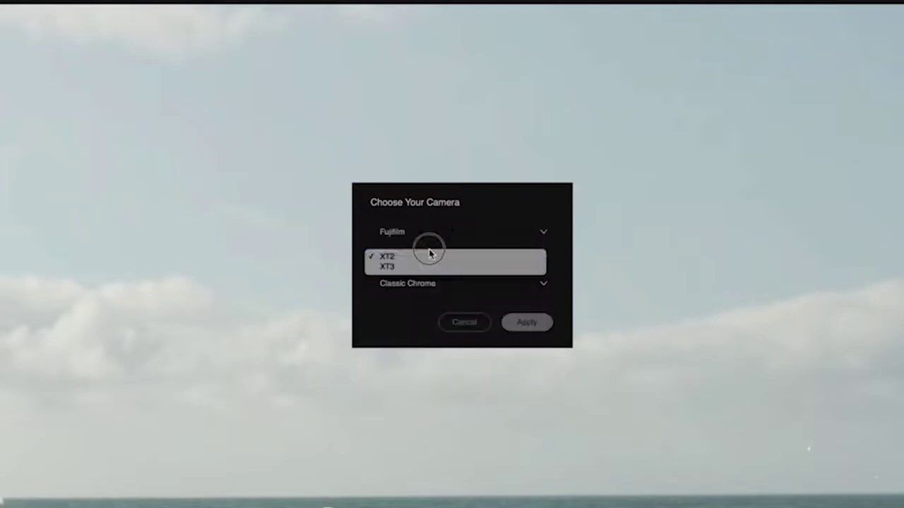
click(417, 267)
click(420, 284)
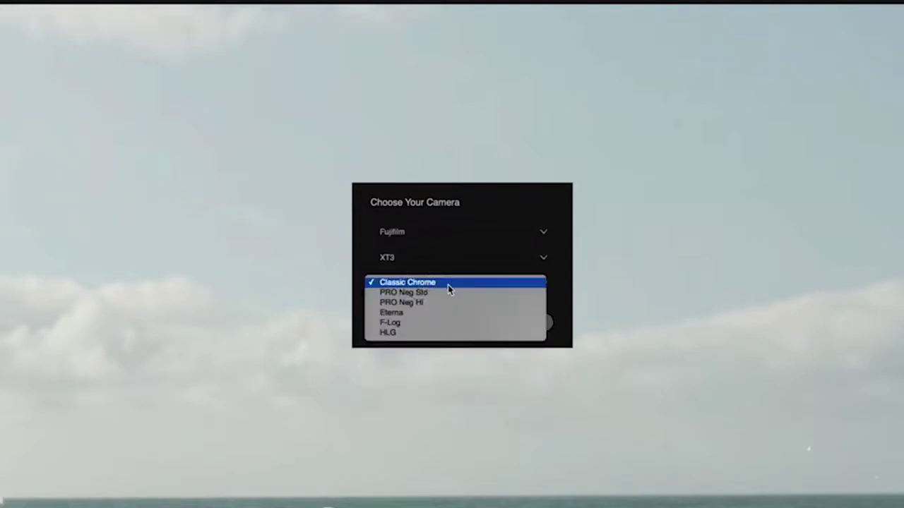
click(418, 314)
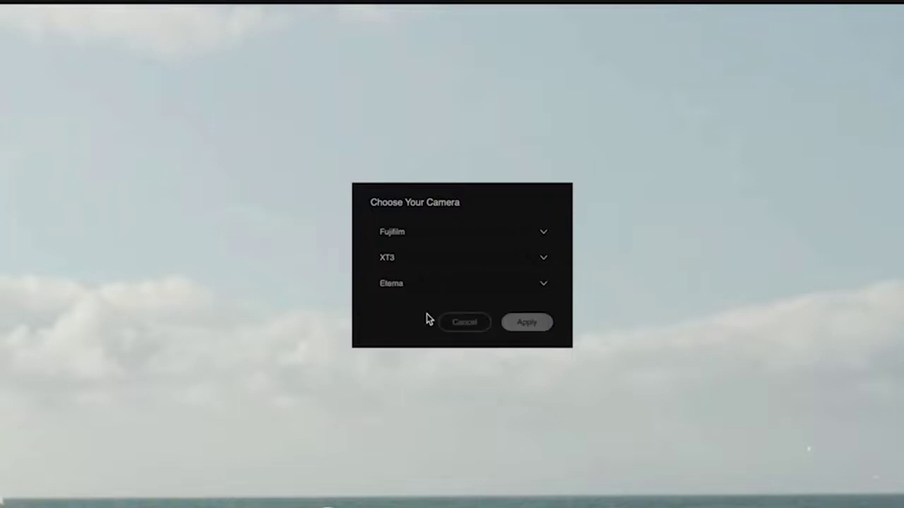
click(519, 321)
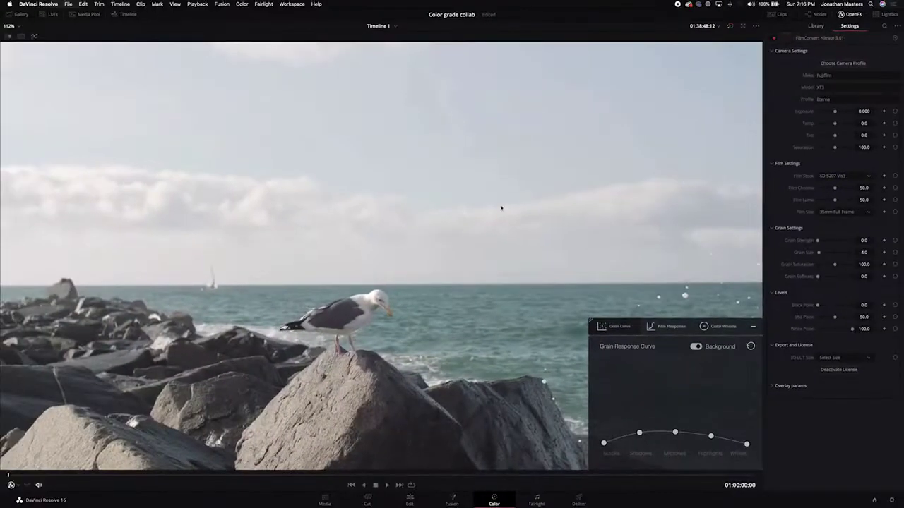
click(840, 177)
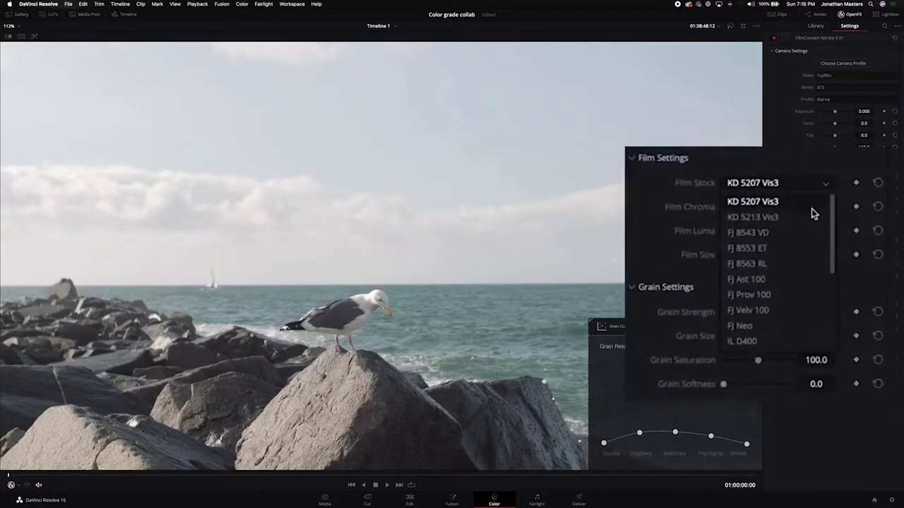
- Try several film stocks, settle on FJ H400 Pro, and lift the highlights in the color wheels
click(803, 216)
click(787, 185)
click(786, 235)
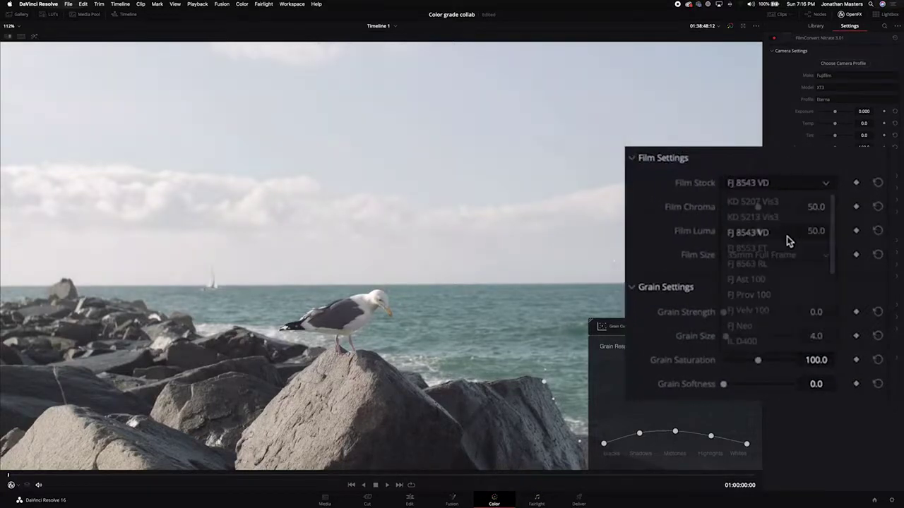
click(774, 188)
click(783, 262)
click(779, 188)
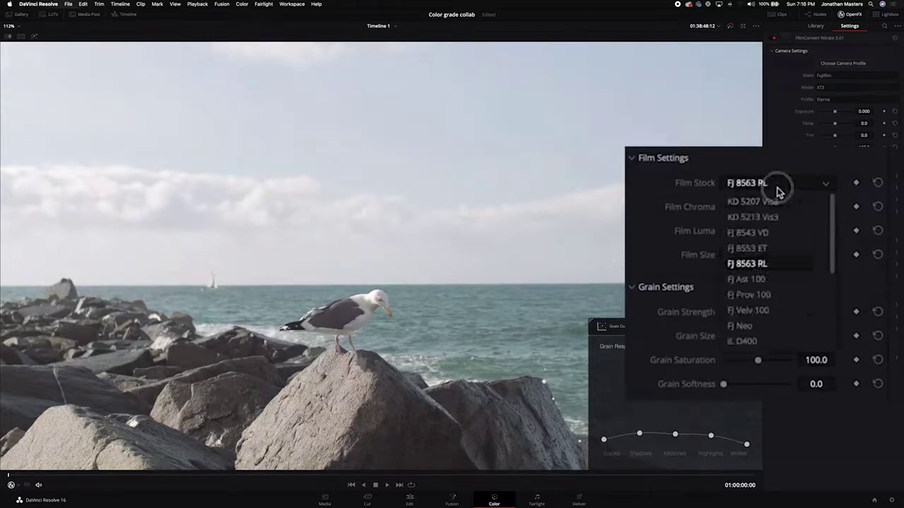
drag(833, 228, 832, 305)
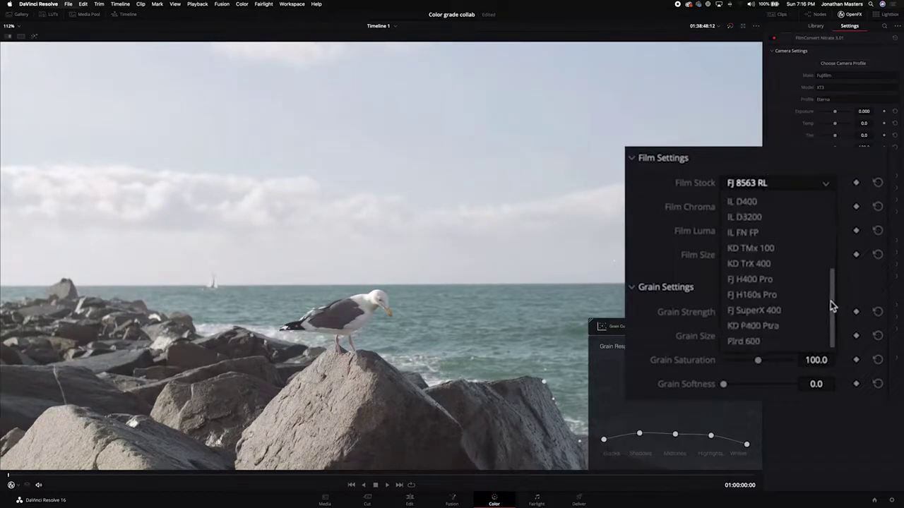
click(750, 280)
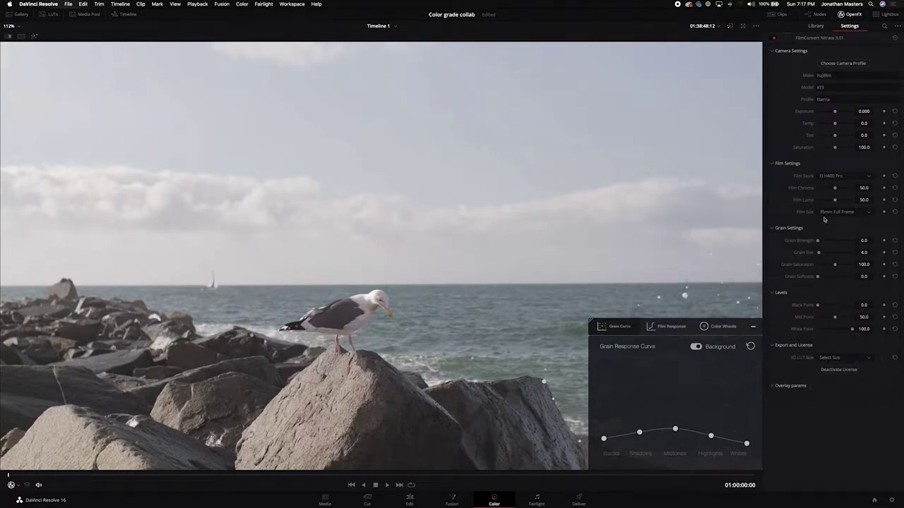
click(712, 329)
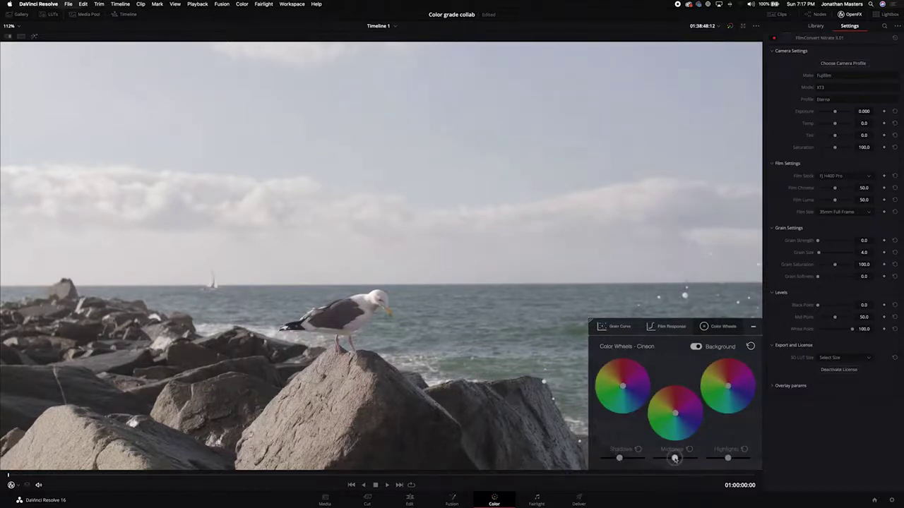
drag(728, 458, 732, 458)
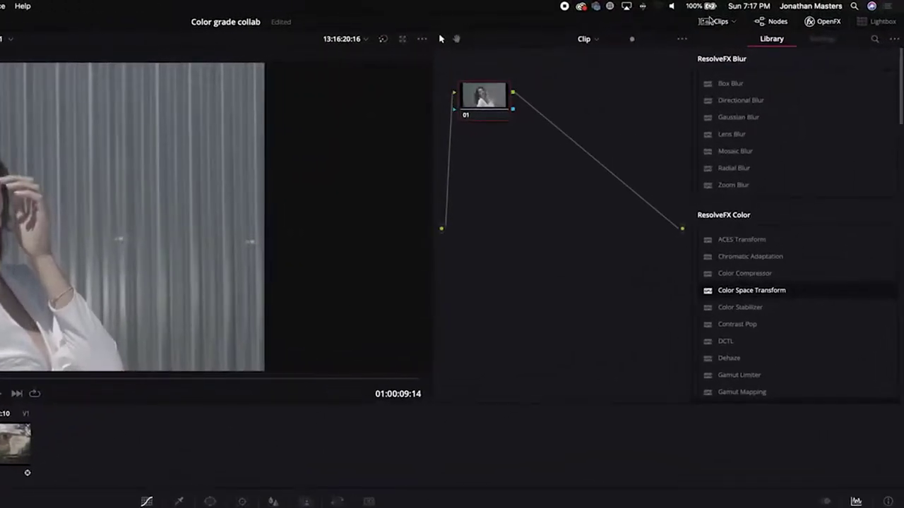
- On the portrait clip, add serial nodes with Color Space Transform on 02 and FilmConvert Nitrate on 03
click(715, 22)
key(alt+s)
key(alt+s)
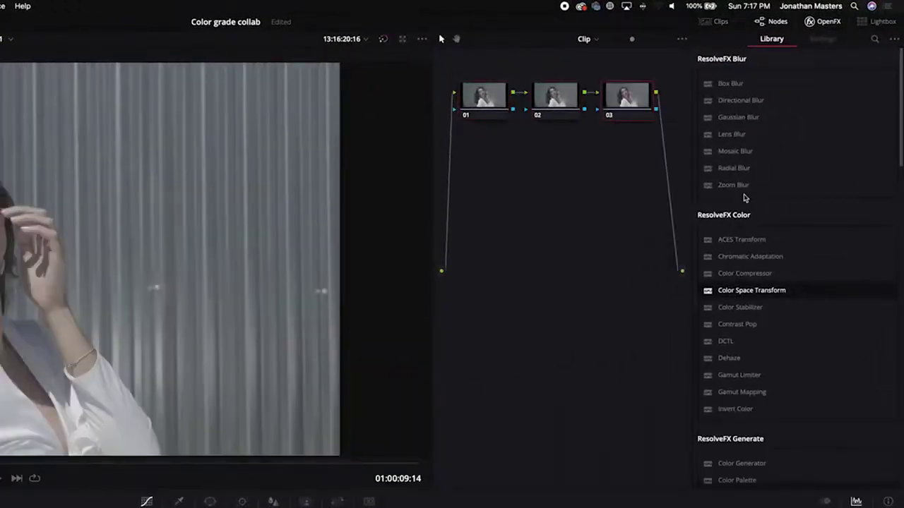
drag(742, 291, 546, 95)
scroll(821, 398, down, 10)
drag(782, 452, 627, 98)
- Set node 02's input color space to Rec.2020 and input gamma to FujiFilm F-Log
click(559, 107)
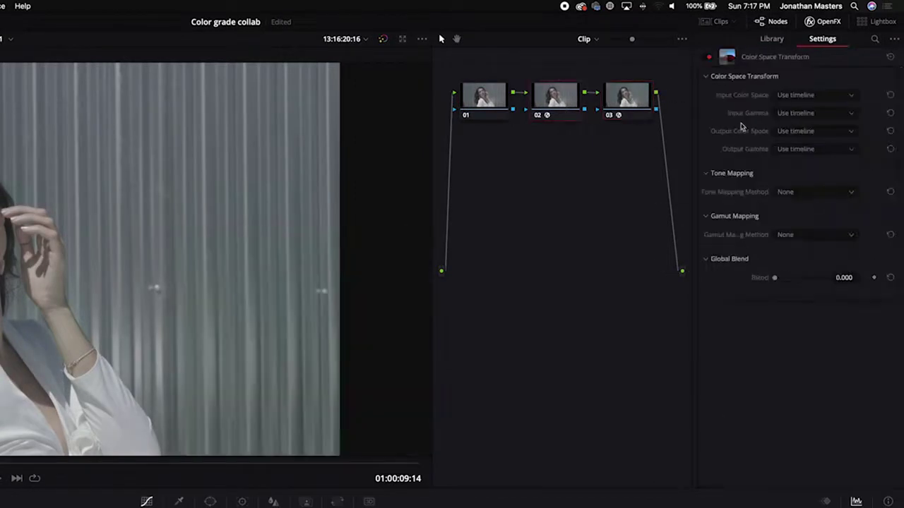
click(796, 95)
scroll(798, 127, down, 5)
click(791, 152)
click(795, 113)
scroll(804, 205, down, 6)
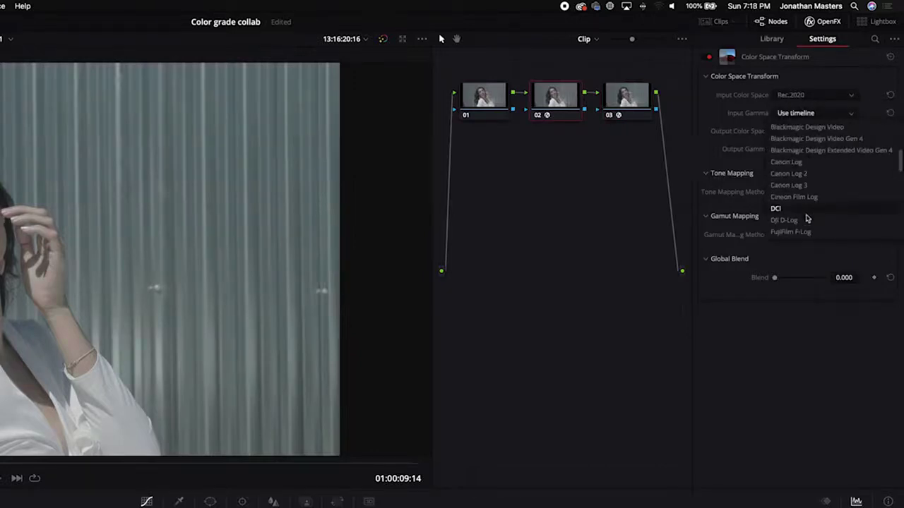
click(805, 231)
- Choose Luminance Mapping for tone mapping and Saturation Mapping for gamut mapping
click(811, 192)
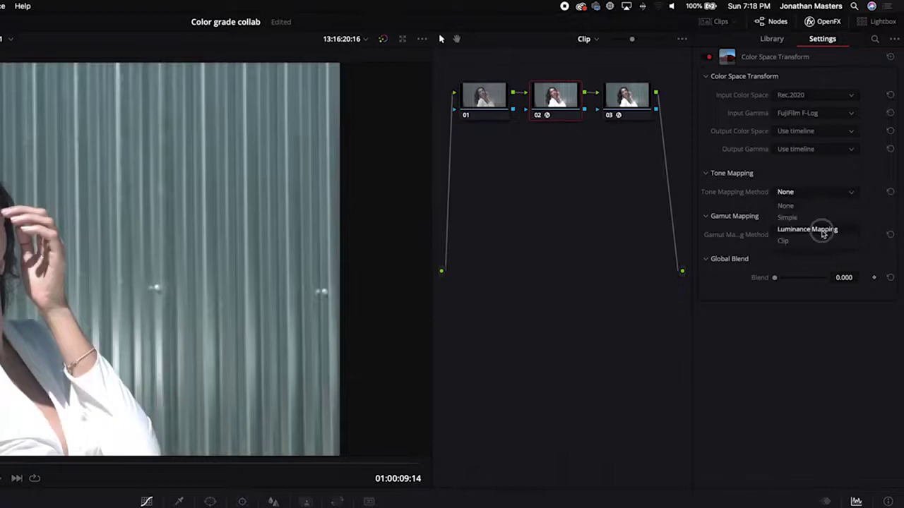
click(822, 231)
click(809, 325)
click(819, 353)
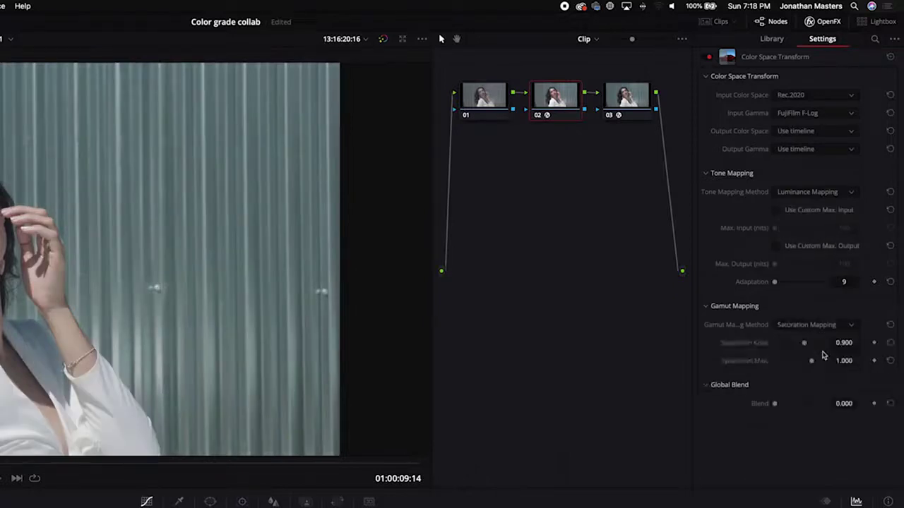
click(623, 106)
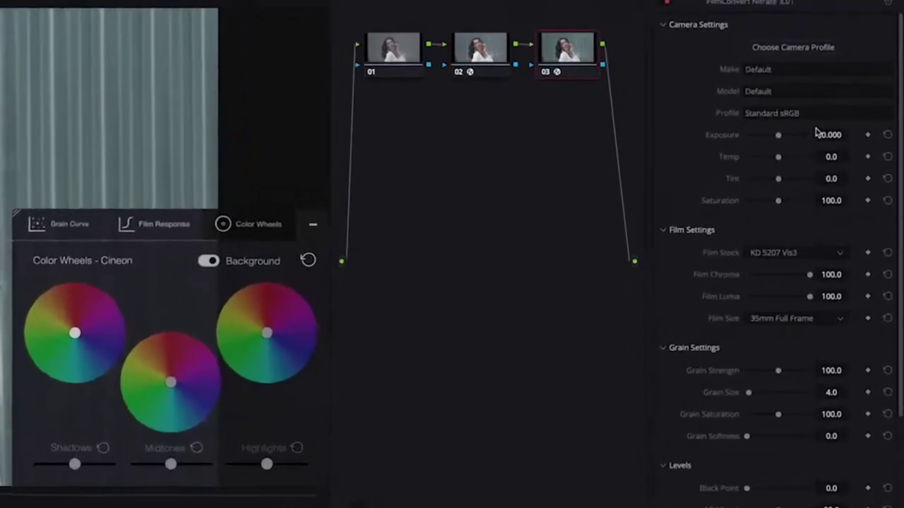
- Raise Film Chroma and try a Fujifilm XT3 Eterna camera profile
mouse_move(767, 268)
mouse_down()
mouse_move(773, 300)
mouse_move(775, 272)
mouse_up()
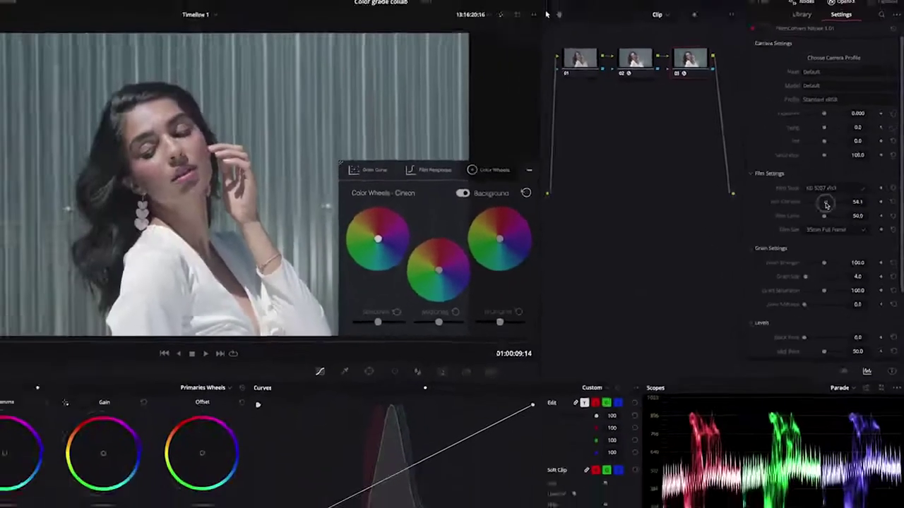
drag(826, 204, 834, 192)
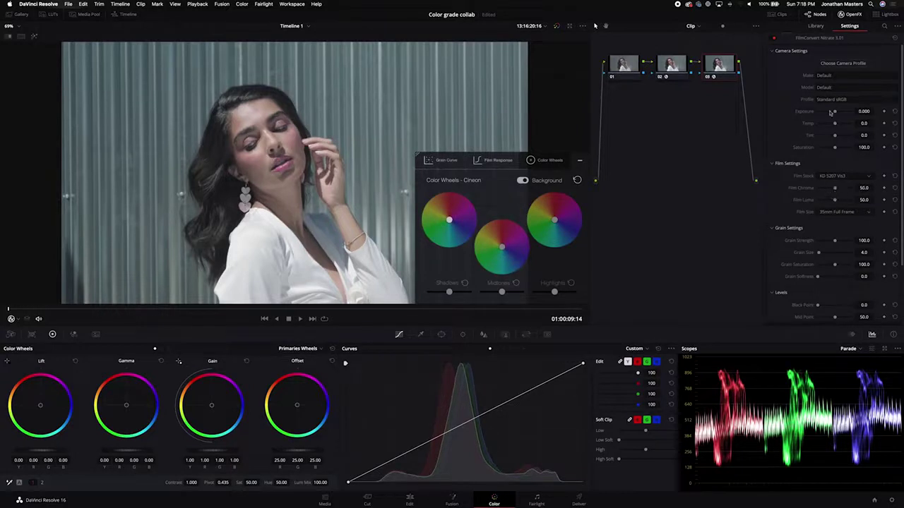
click(843, 63)
click(438, 152)
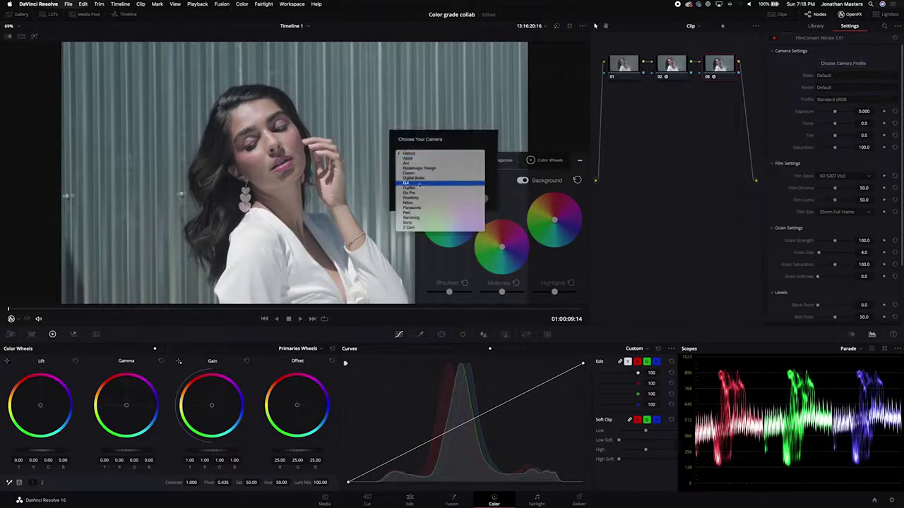
click(418, 189)
click(438, 166)
click(416, 167)
click(424, 178)
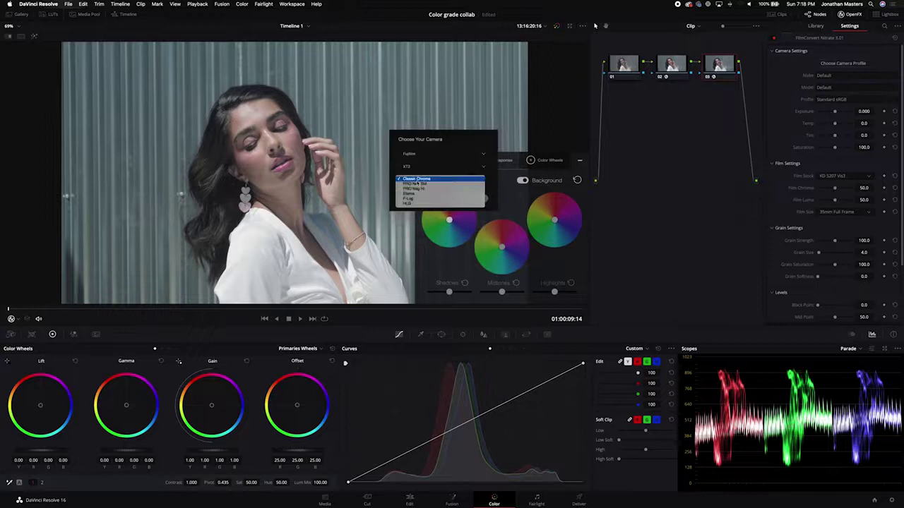
click(416, 193)
- Switch the camera profile to Arri Alexa P709 and enlarge the viewer
click(456, 179)
click(466, 189)
click(428, 157)
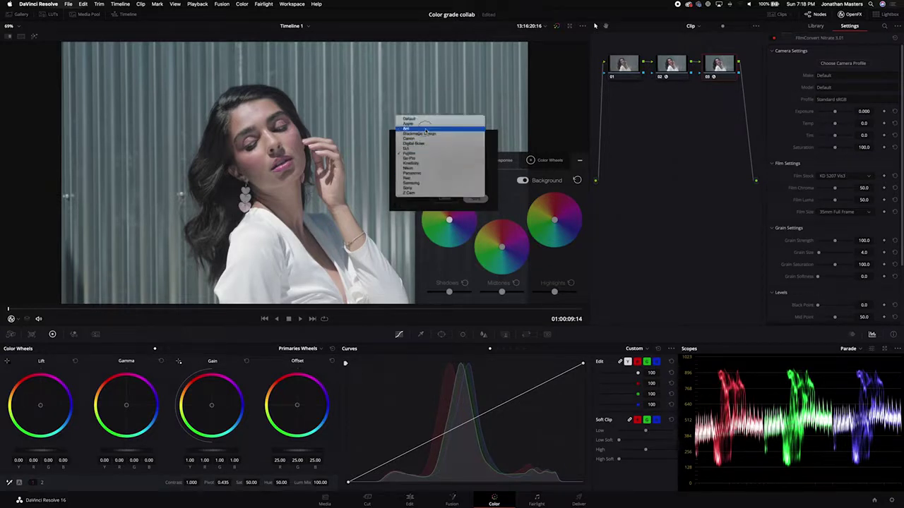
click(444, 144)
click(466, 198)
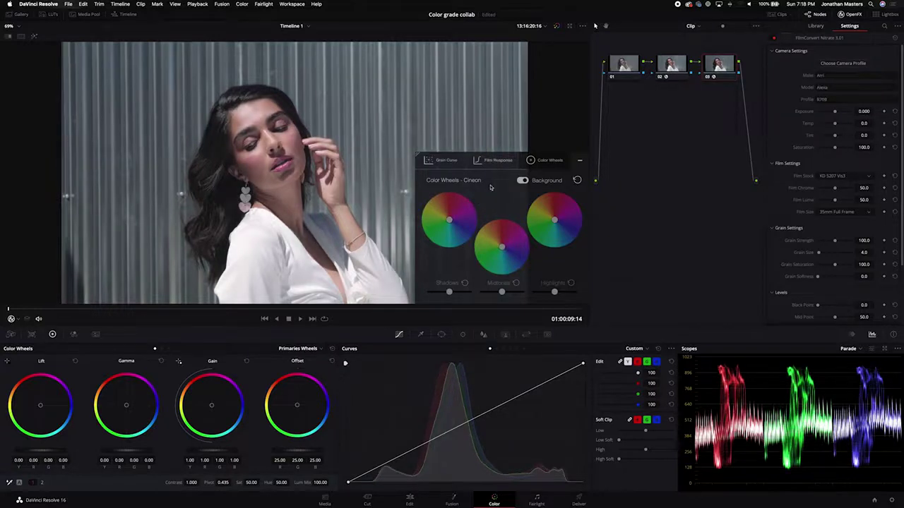
key(alt+f)
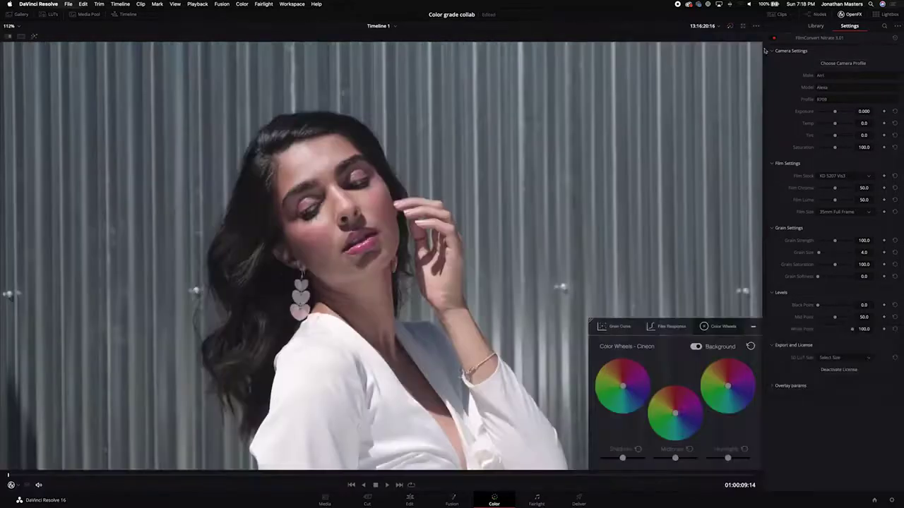
click(859, 175)
scroll(855, 216, down, 4)
- Switch the film stock to FJ H400 Pro, review playback, and slightly lower the midtones
click(845, 233)
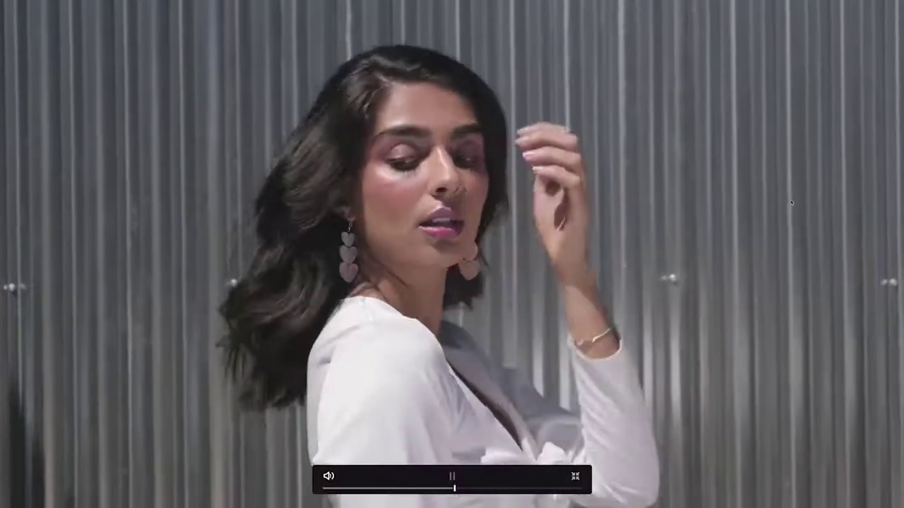
key(space)
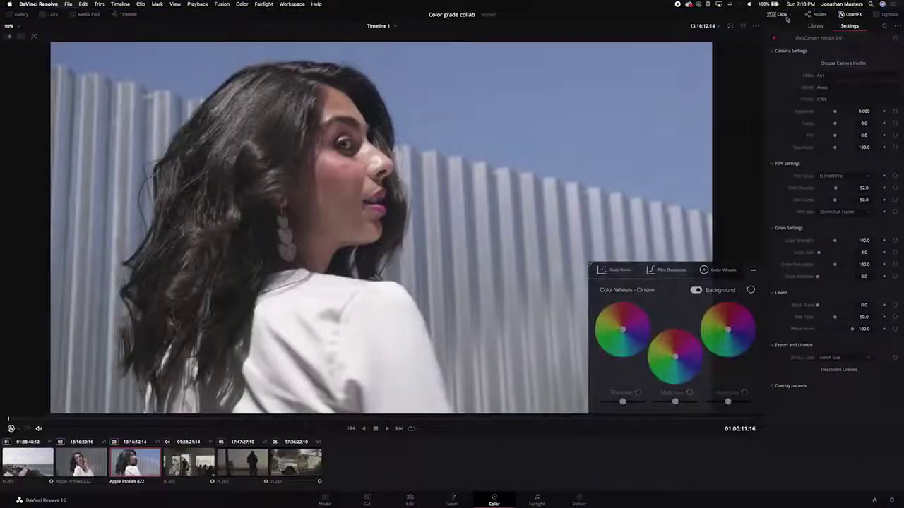
click(784, 16)
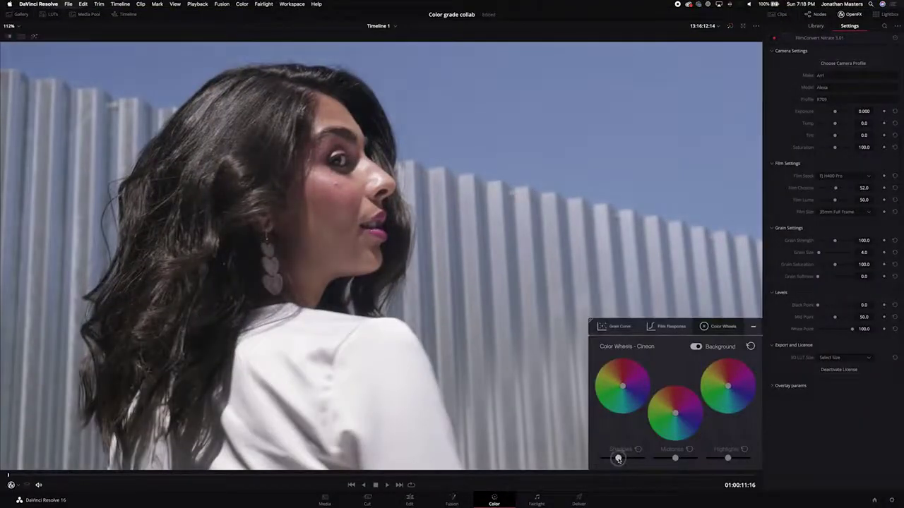
drag(675, 459, 673, 460)
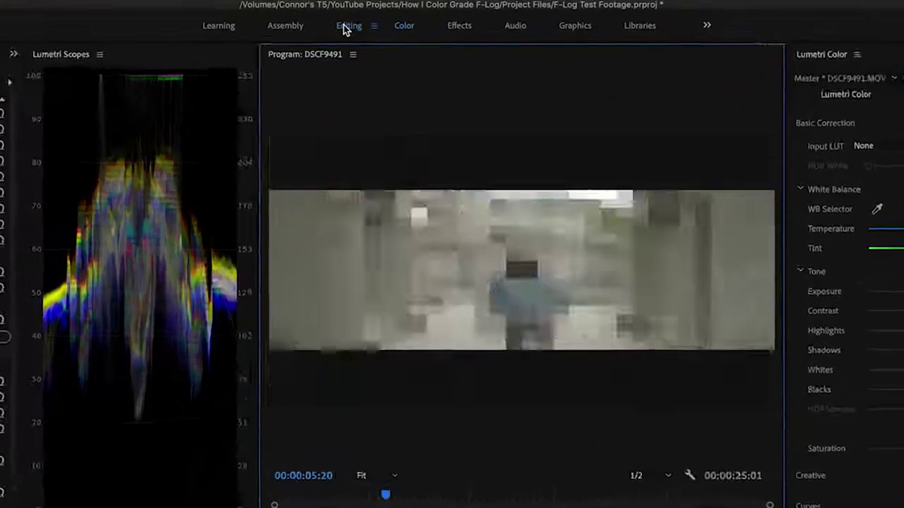
click(346, 26)
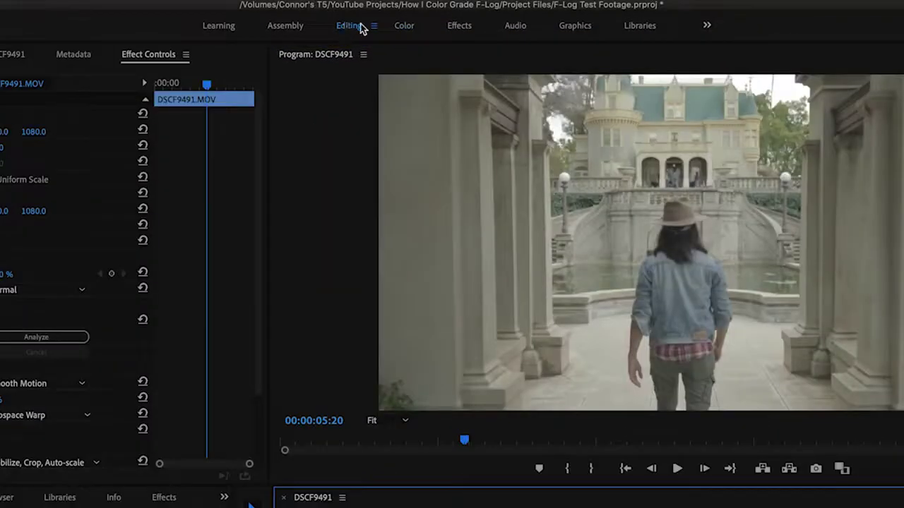
click(408, 29)
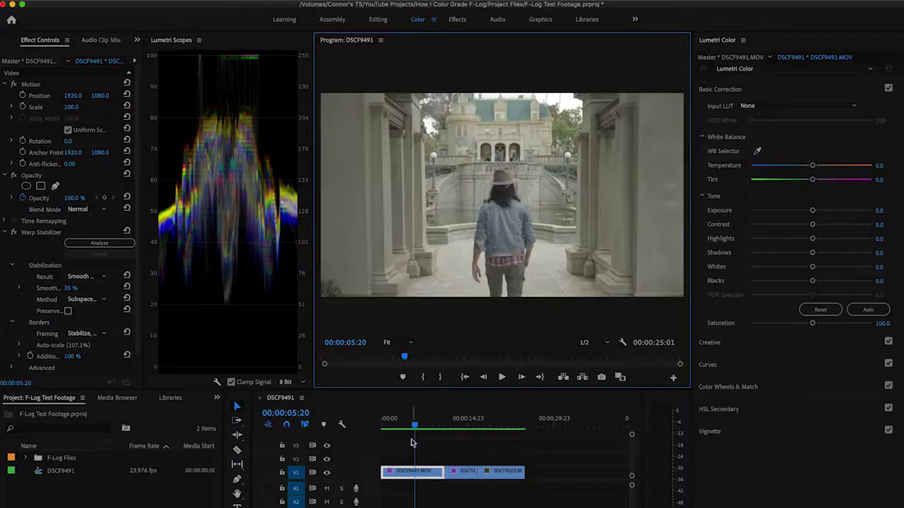
mouse_move(414, 424)
mouse_down()
mouse_move(383, 424)
mouse_move(408, 426)
mouse_up()
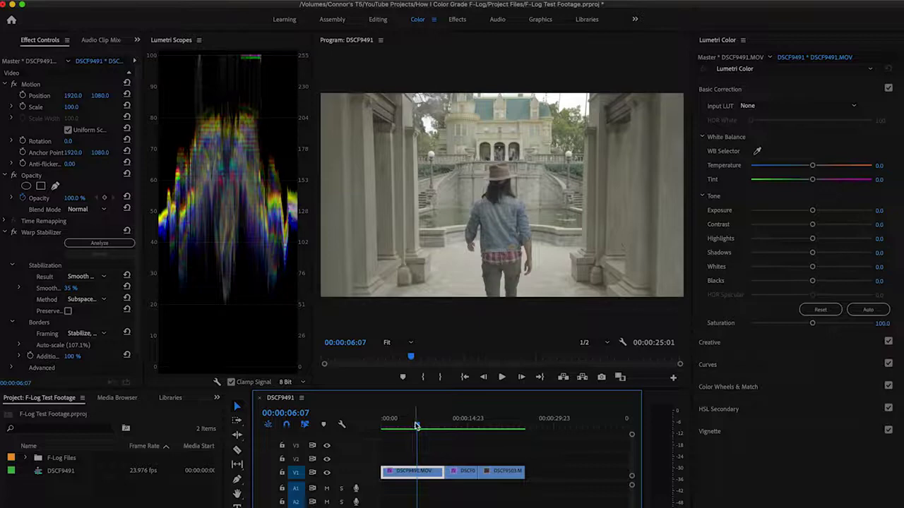
key(space)
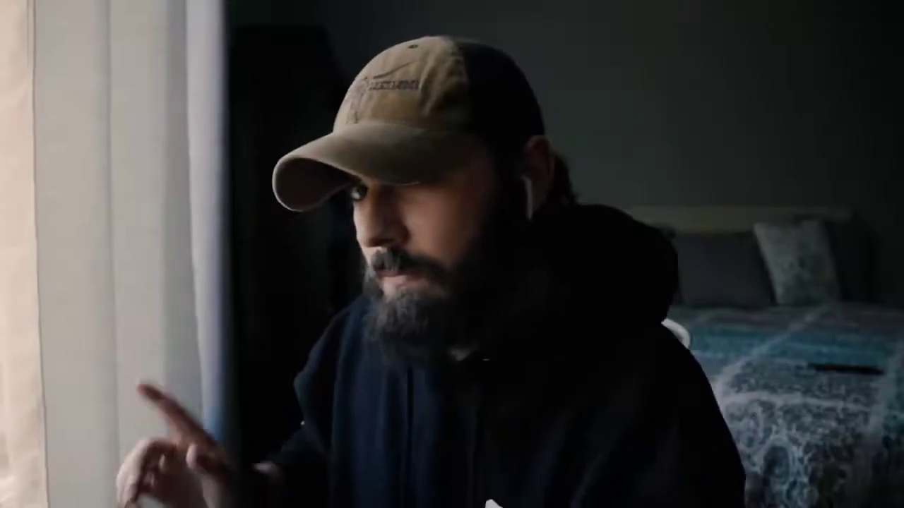